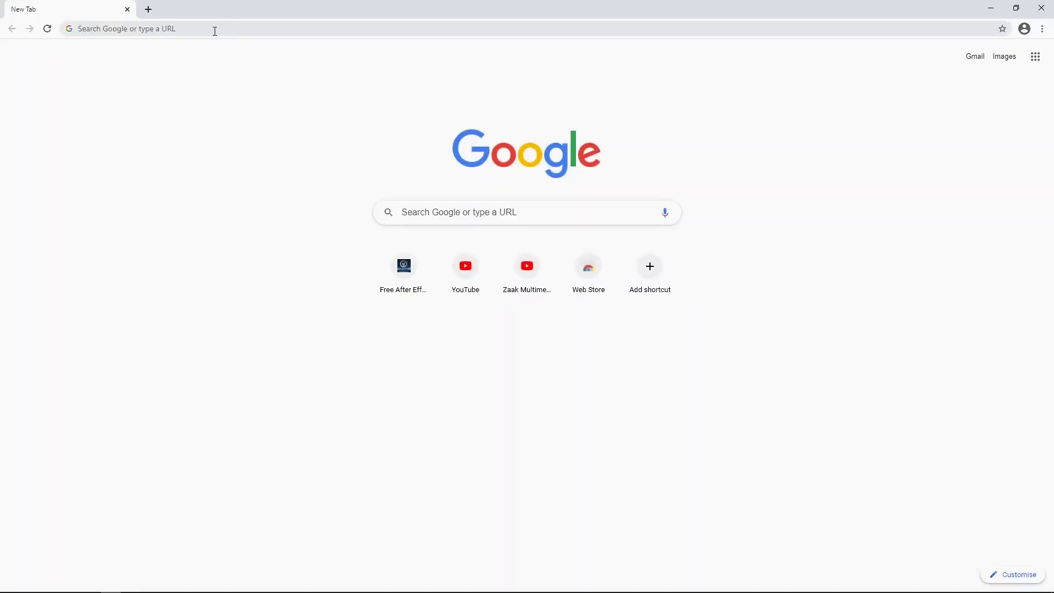
Go to the website introhd.net
{"action": "left_click", "coordinate": [215, 31]}
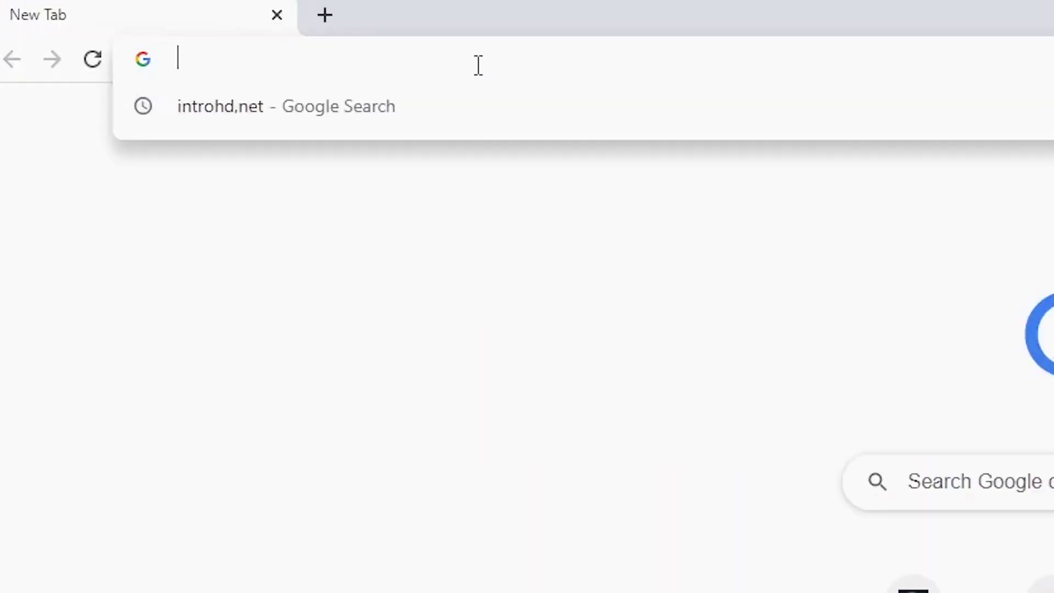
{"action": "type", "text": "introhd.net"}
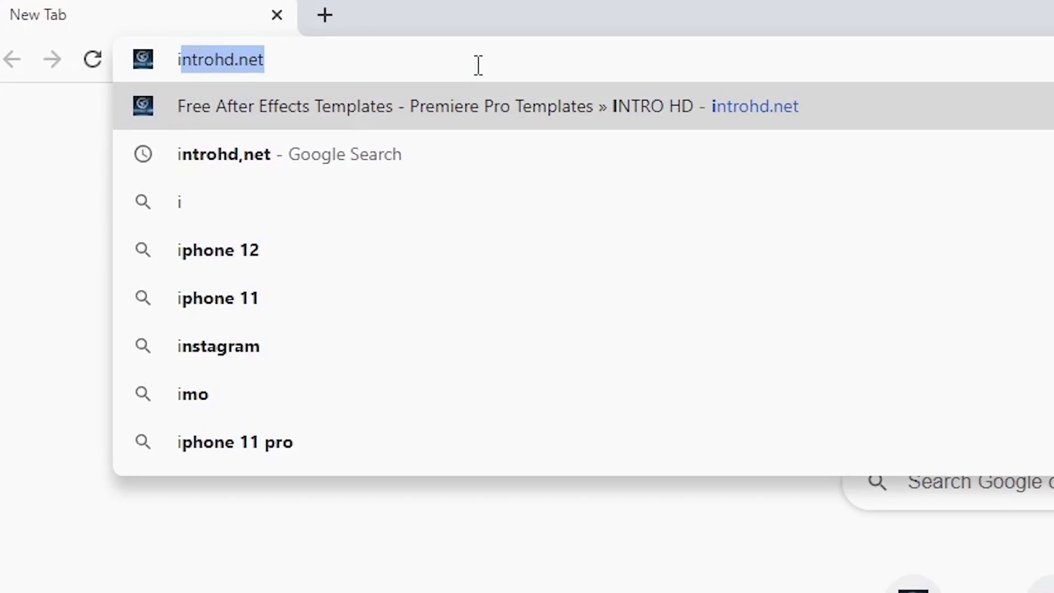
{"action": "key", "text": "Return"}
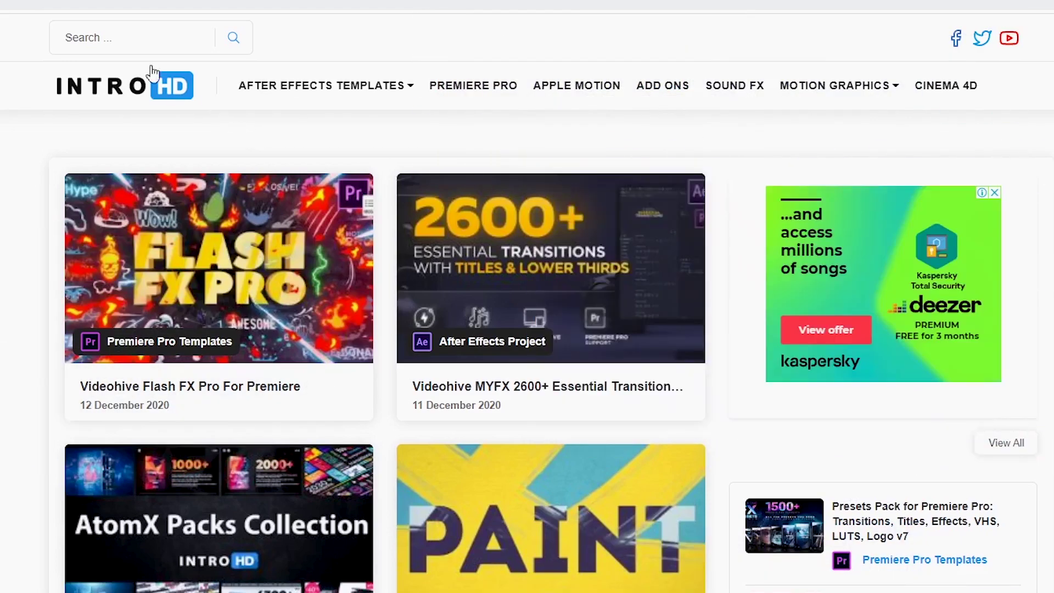
Search the site for "light leaks" and look through the template results
{"action": "left_click", "coordinate": [121, 28]}
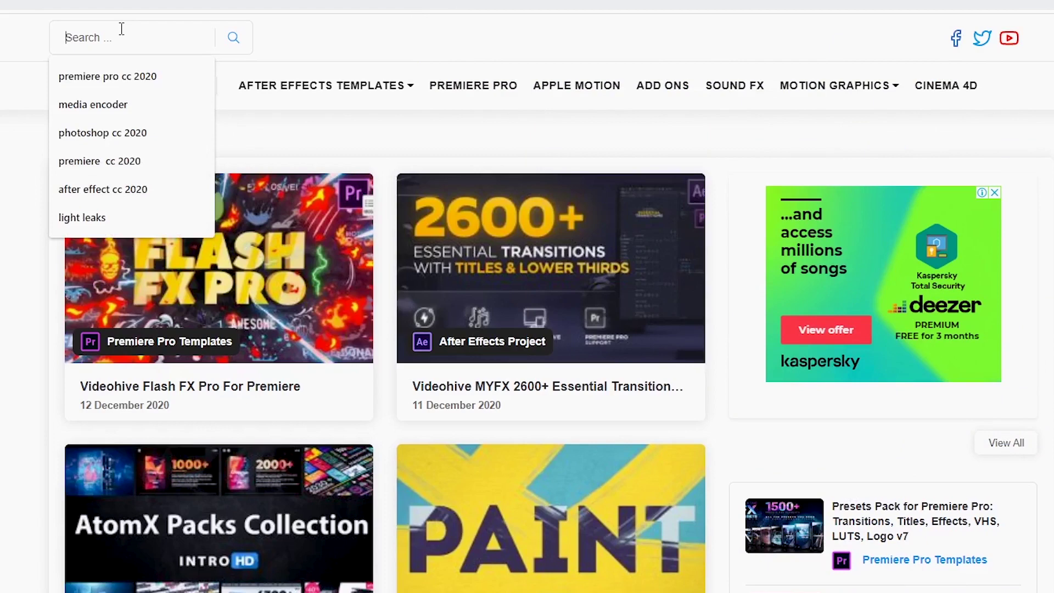
{"action": "type", "text": "light leaks"}
{"action": "left_click", "coordinate": [90, 78]}
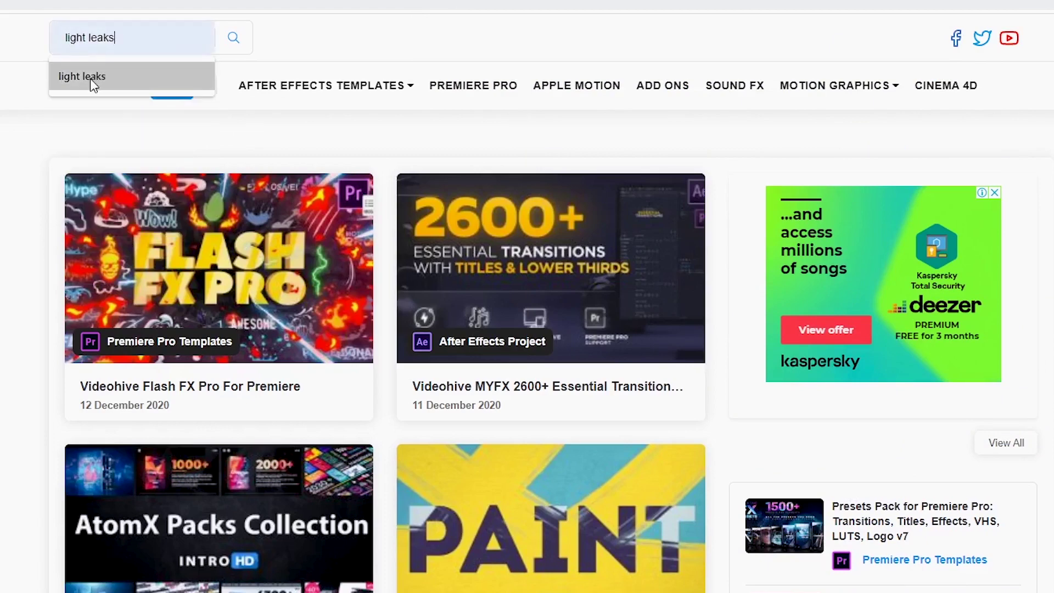
{"action": "left_click", "coordinate": [245, 47]}
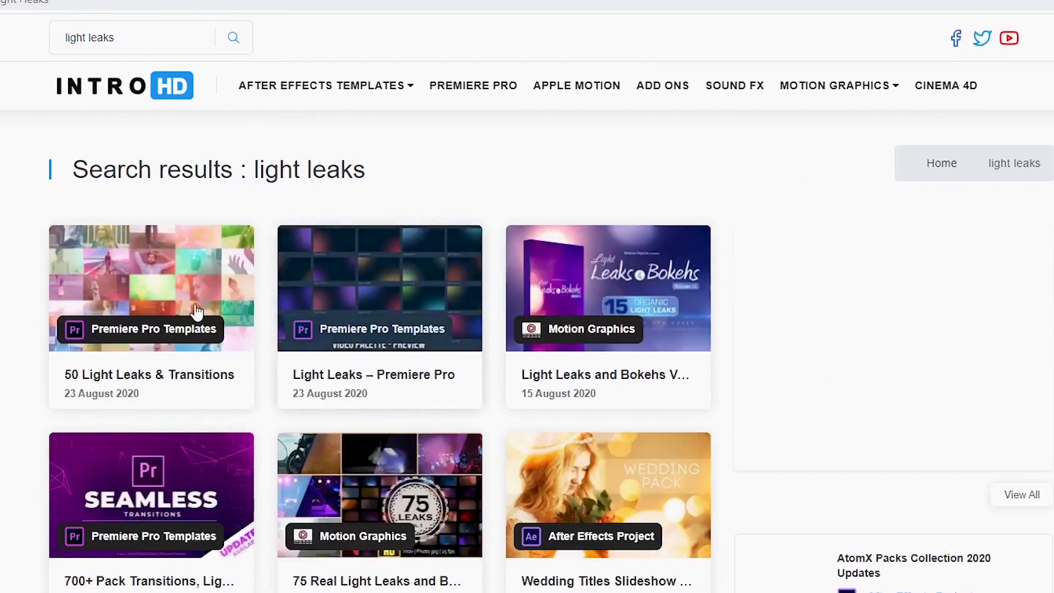
{"action": "scroll", "coordinate": [285, 327], "scroll_direction": "down", "scroll_amount": 3}
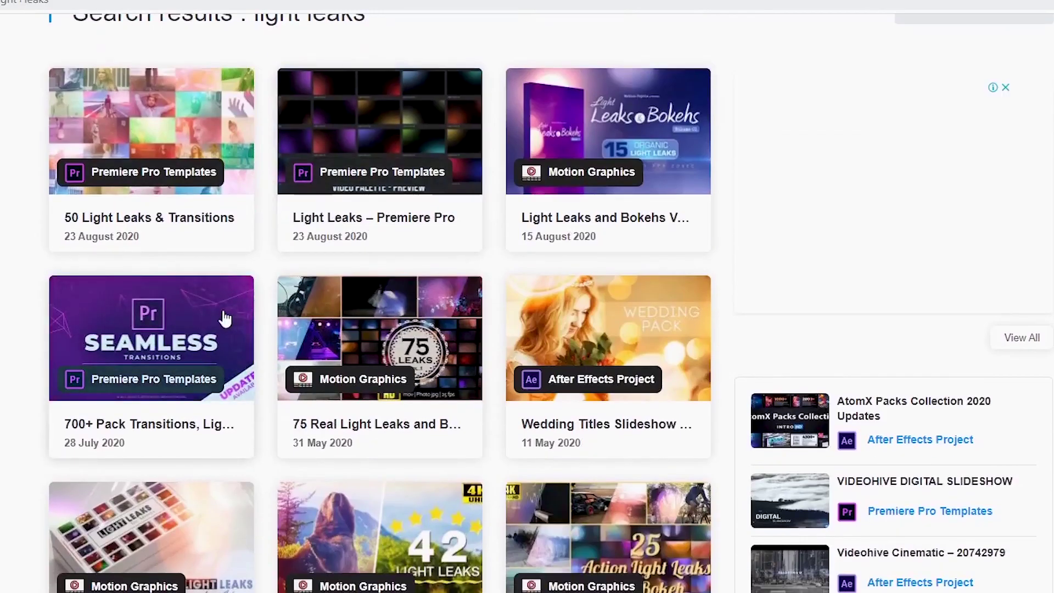
{"action": "scroll", "coordinate": [245, 328], "scroll_direction": "up", "scroll_amount": 2}
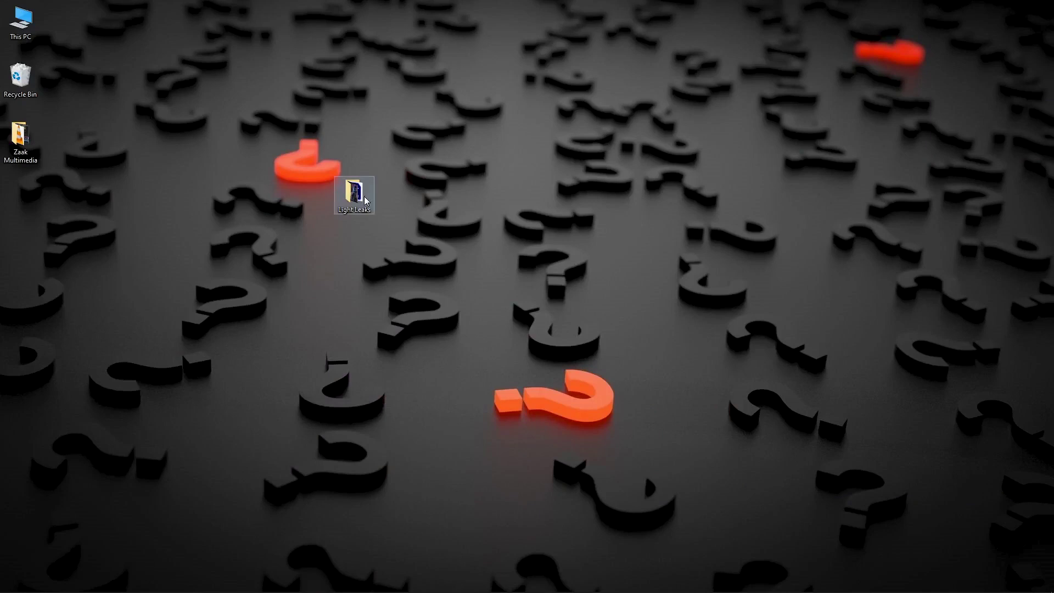
Open the Light Leaks folder on the desktop and view the clips in its light-leaks subfolder in a maximized window
{"action": "left_click", "coordinate": [351, 206]}
{"action": "double_click", "coordinate": [358, 194]}
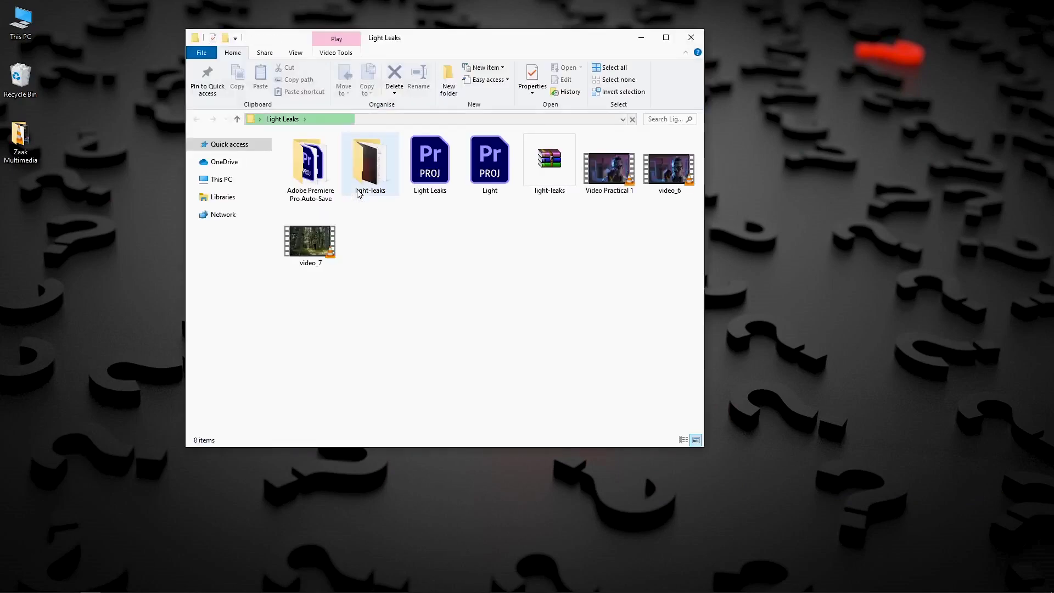
{"action": "double_click", "coordinate": [377, 172]}
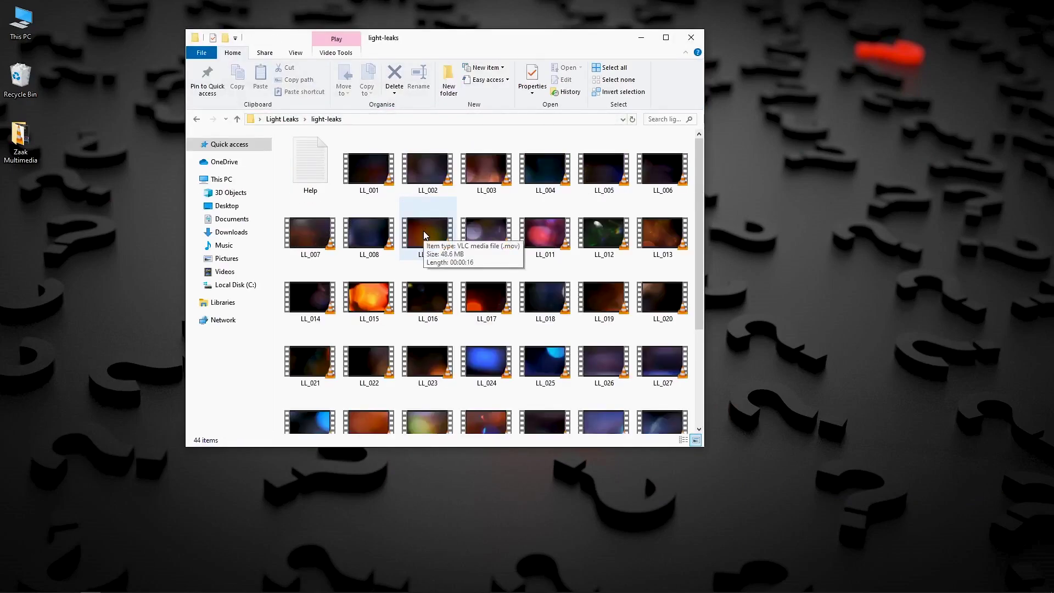
{"action": "key", "text": "super+Up"}
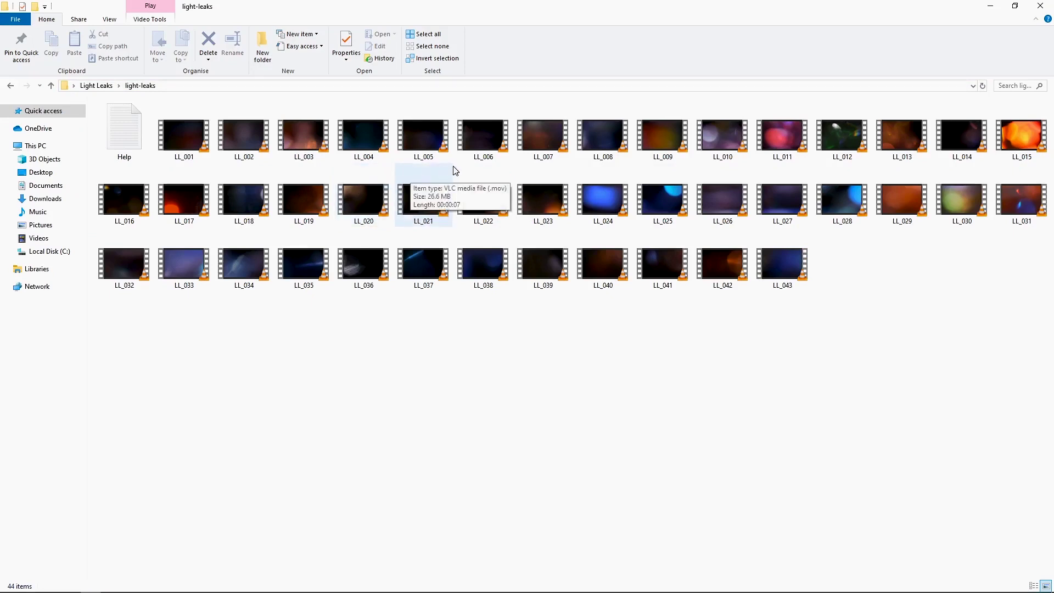
{"action": "mouse_move", "coordinate": [478, 170]}
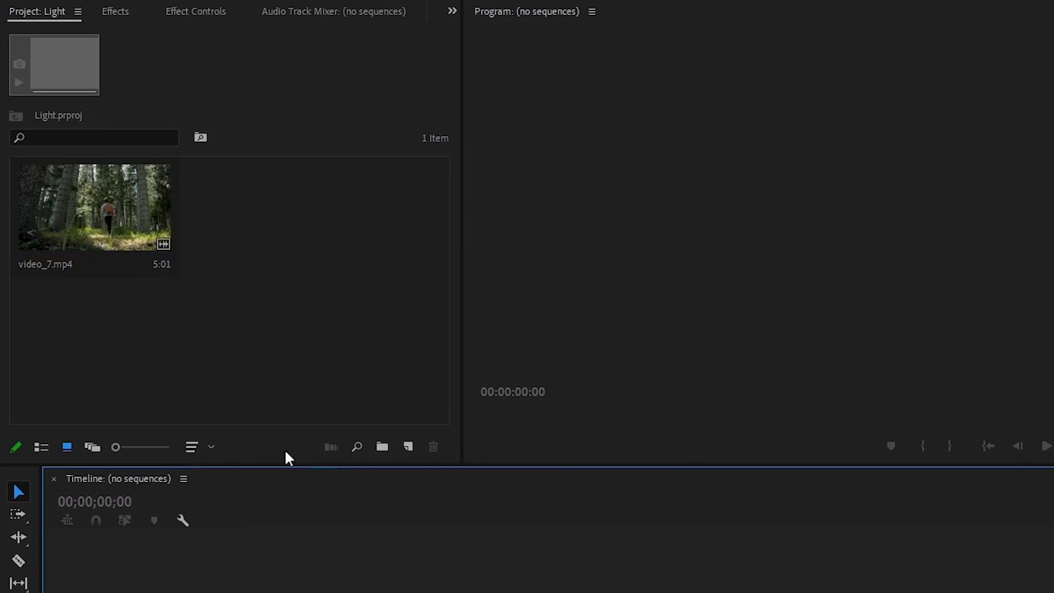
Switch to Premiere Pro and create a new sequence from the video_7.mp4 clip
{"action": "right_click", "coordinate": [91, 202]}
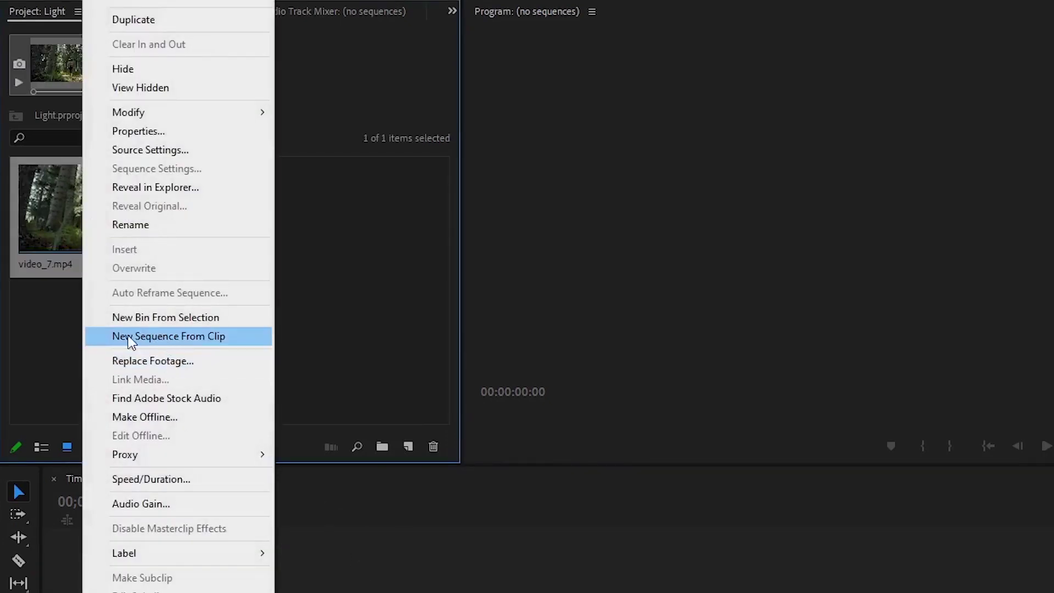
{"action": "left_click", "coordinate": [187, 337]}
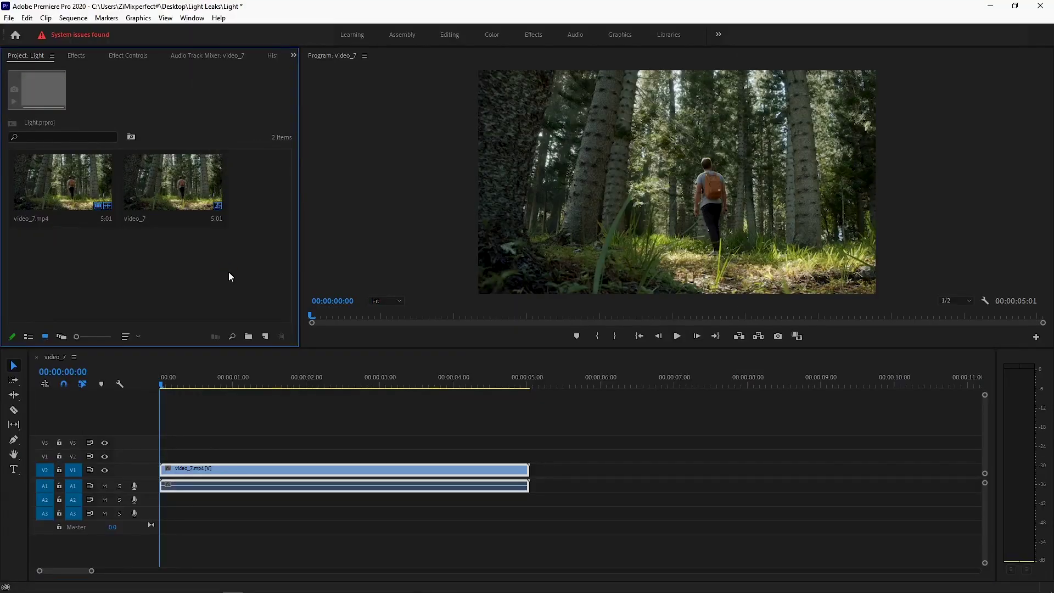
Import LL_024 from the light-leaks folder and place it on track V2 above video_7.mp4, starting at the sequence's beginning
{"action": "double_click", "coordinate": [351, 344]}
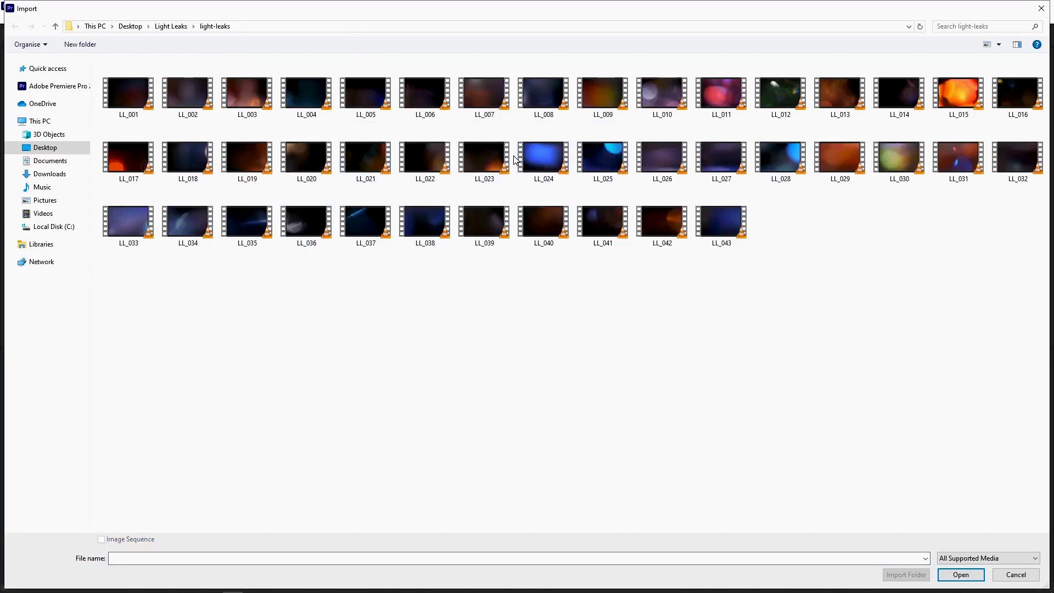
{"action": "double_click", "coordinate": [543, 169]}
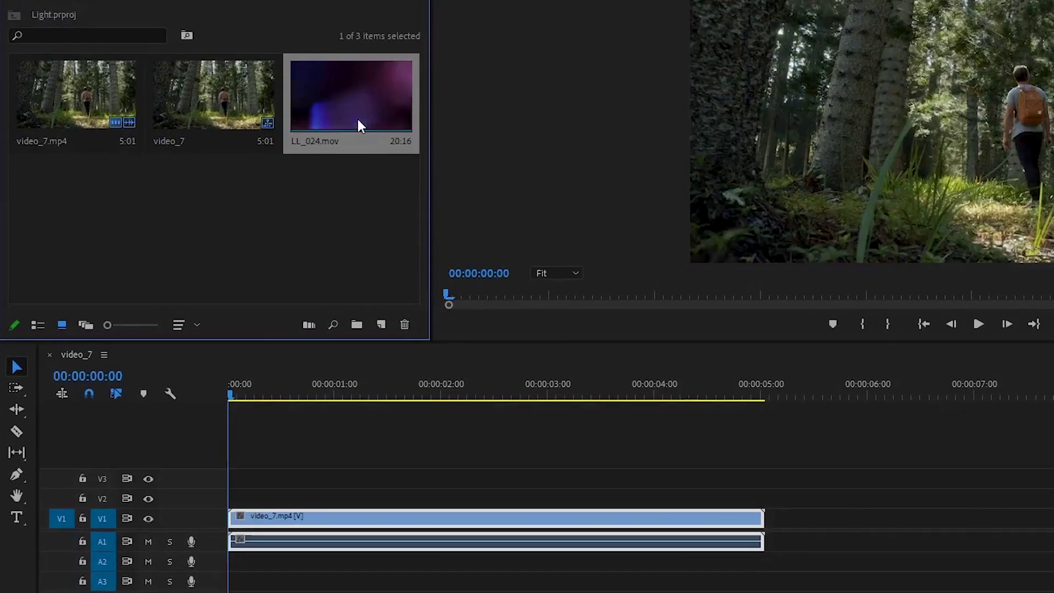
{"action": "left_click_drag", "start_coordinate": [381, 147], "coordinate": [236, 501]}
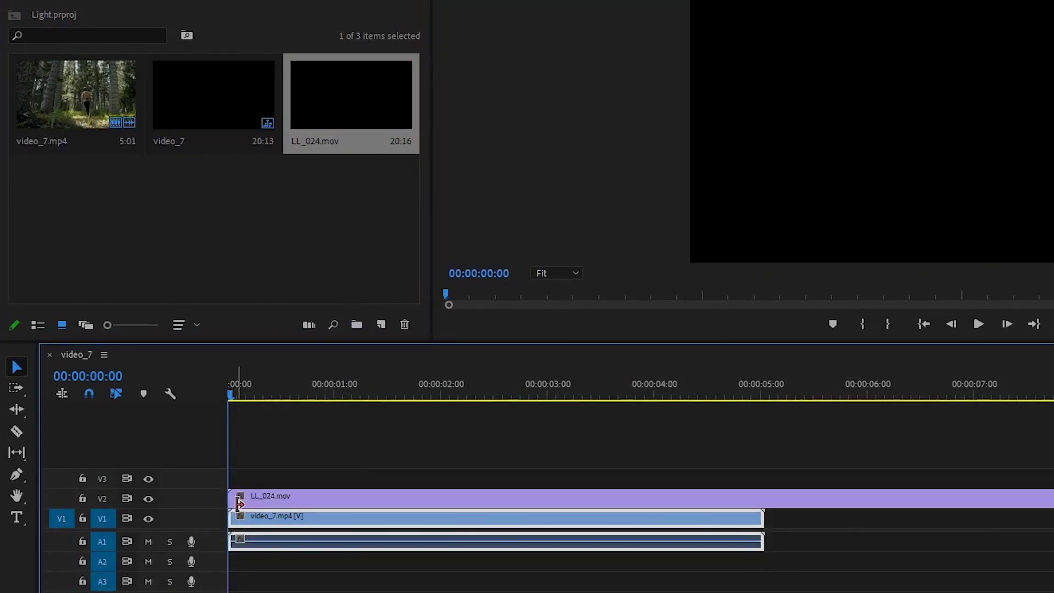
{"action": "left_click", "coordinate": [644, 498]}
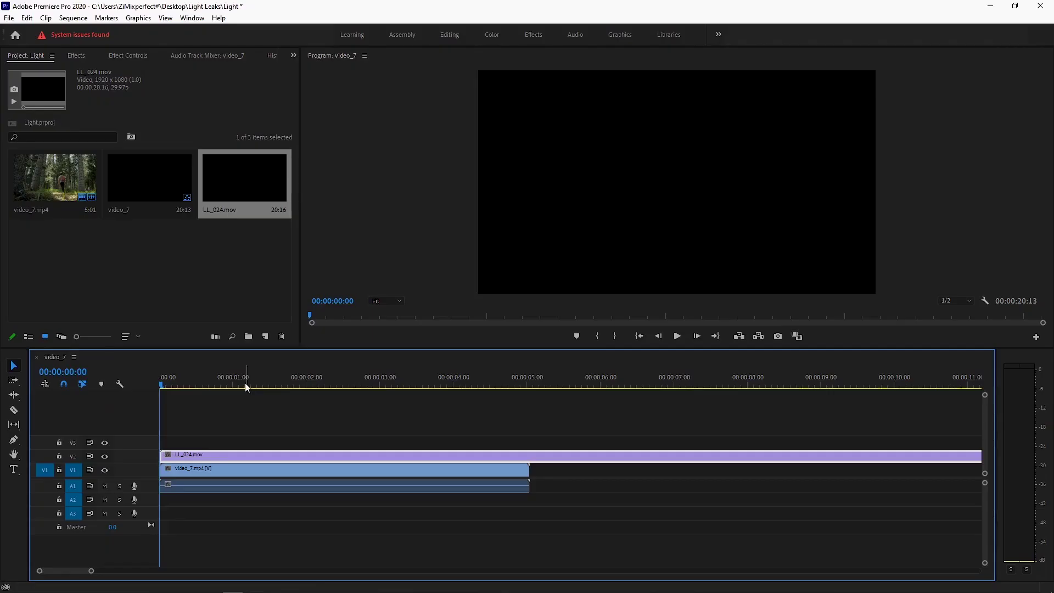
Scrub through the first two seconds of the light leak in the sequence and save the project
{"action": "left_click", "coordinate": [327, 394]}
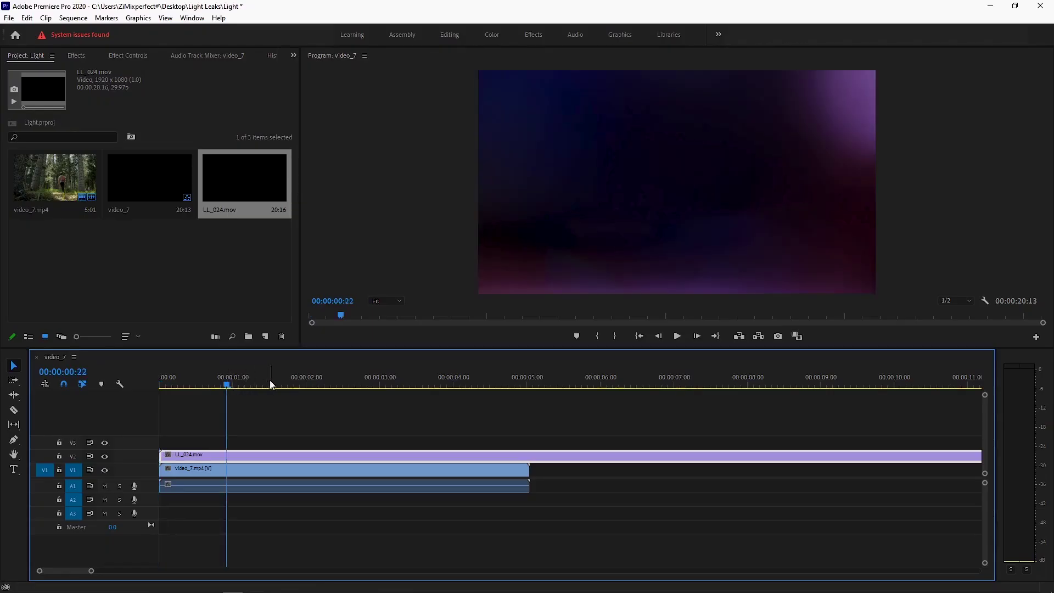
{"action": "left_click_drag", "start_coordinate": [229, 383], "coordinate": [321, 386]}
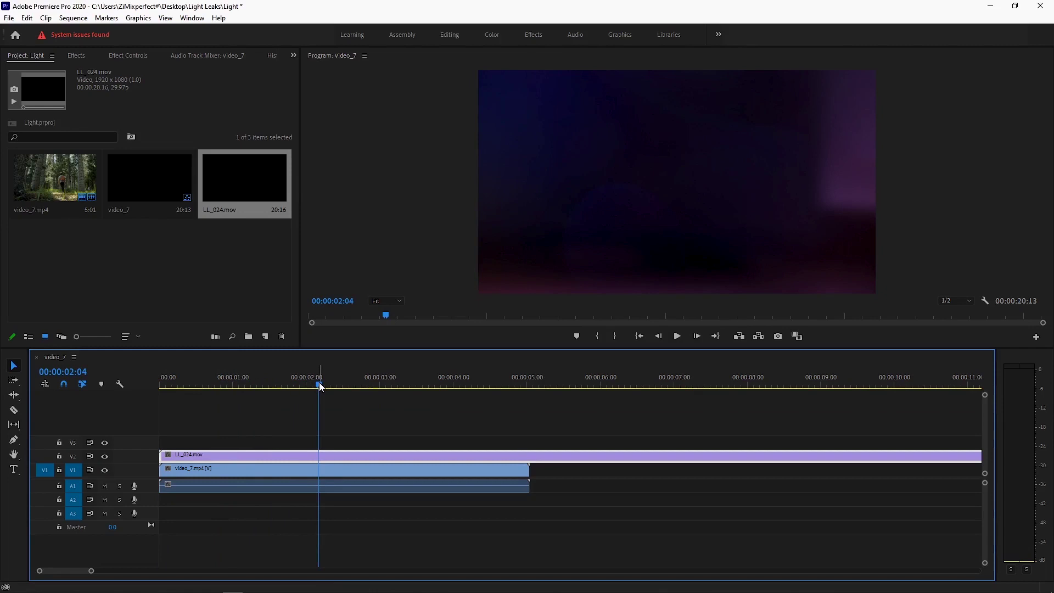
{"action": "key", "text": "ctrl+s"}
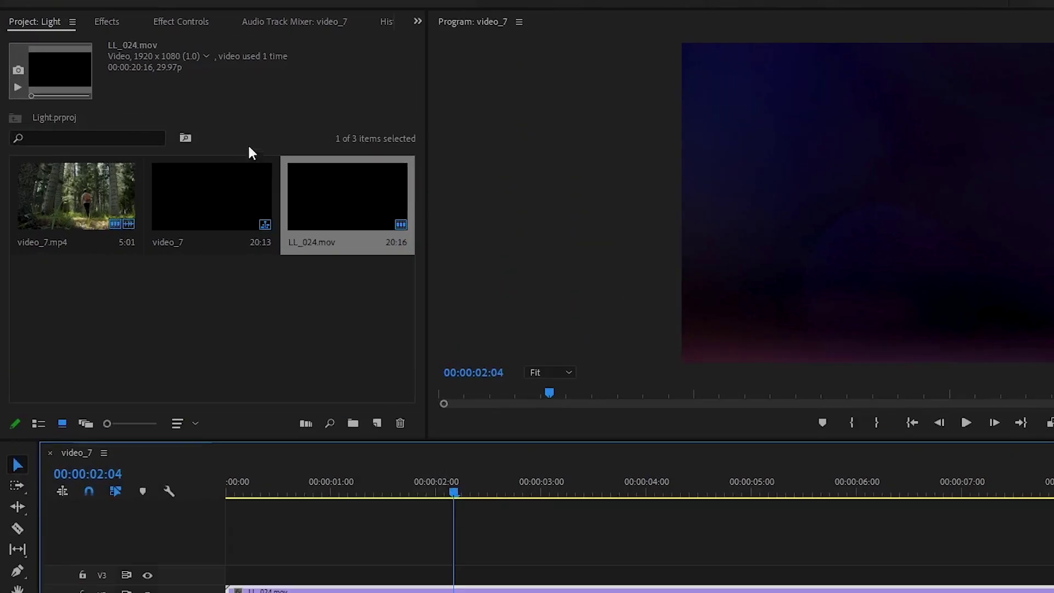
Set the blend mode of LL_024.mov to Screen and preview the blended footage over the first two seconds
{"action": "left_click", "coordinate": [184, 20]}
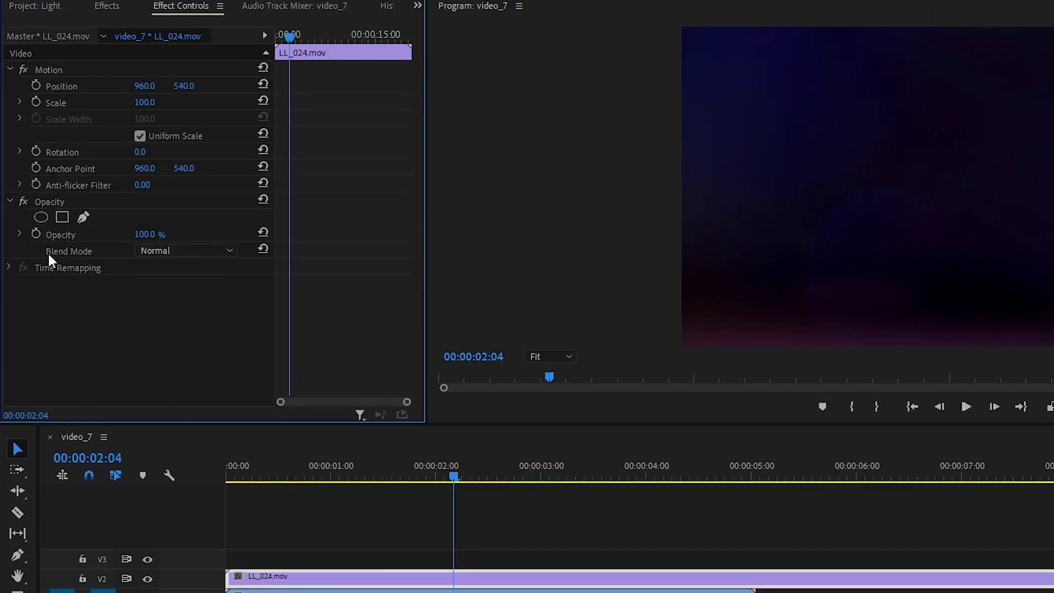
{"action": "left_click", "coordinate": [161, 252]}
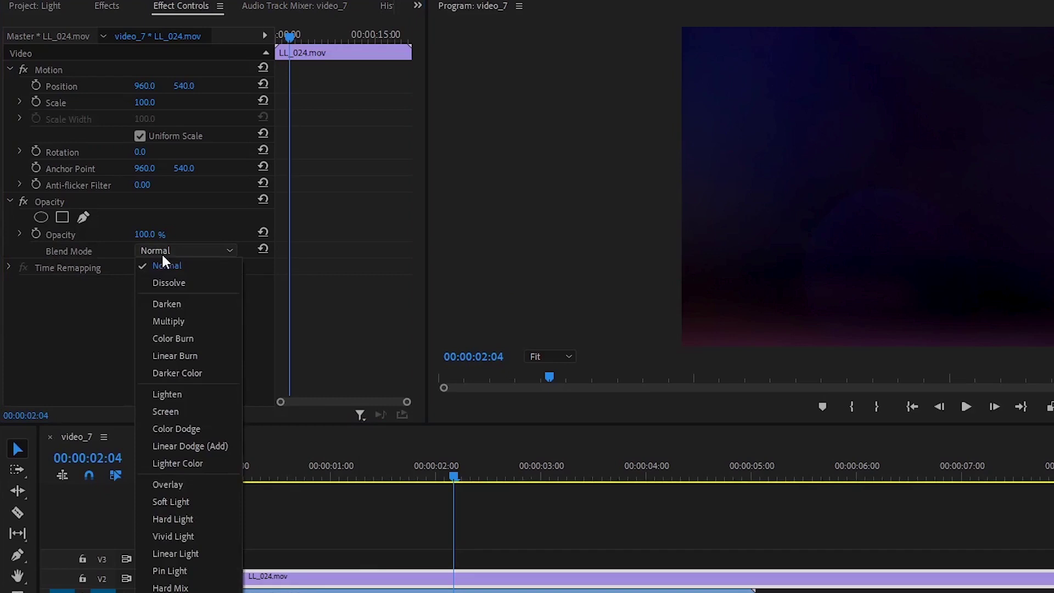
{"action": "left_click", "coordinate": [189, 410]}
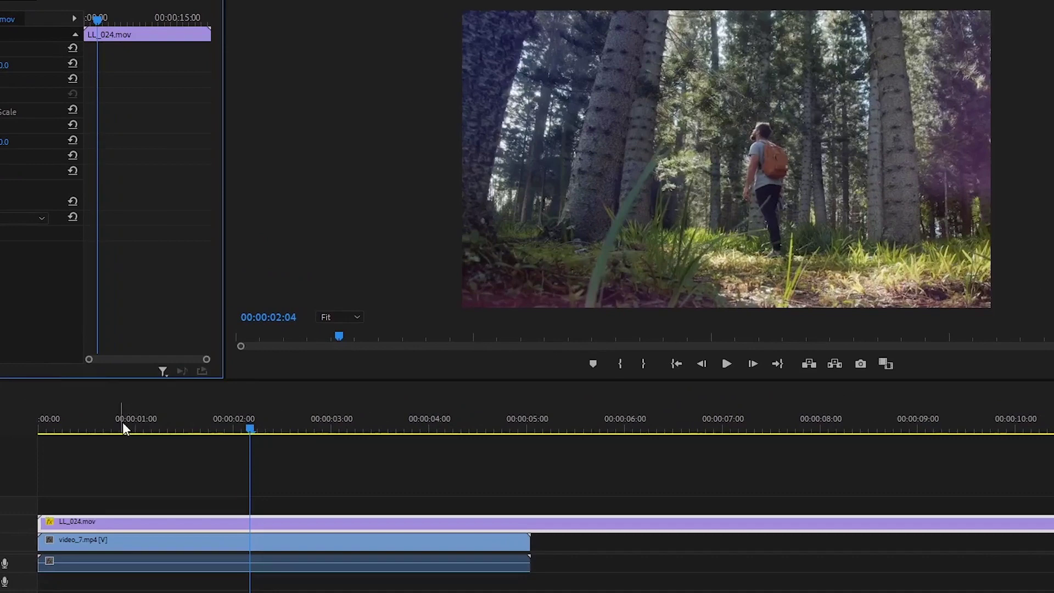
{"action": "left_click", "coordinate": [213, 382]}
{"action": "left_click_drag", "start_coordinate": [107, 420], "coordinate": [229, 414]}
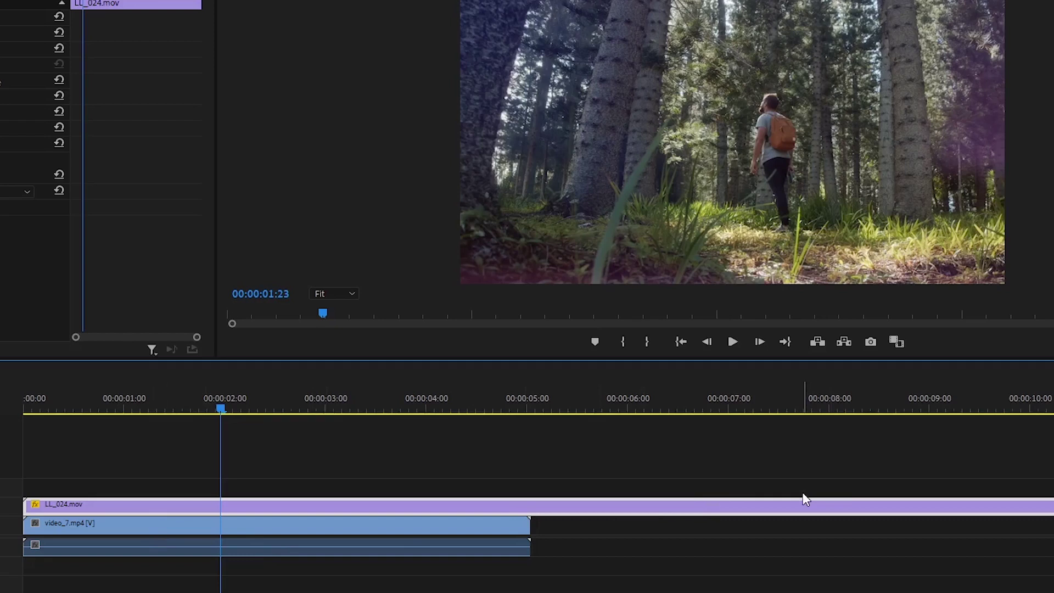
Trim the end of LL_024.mov to match the end of video_7.mp4 and fit the whole sequence in the timeline
{"action": "key", "text": "minus"}
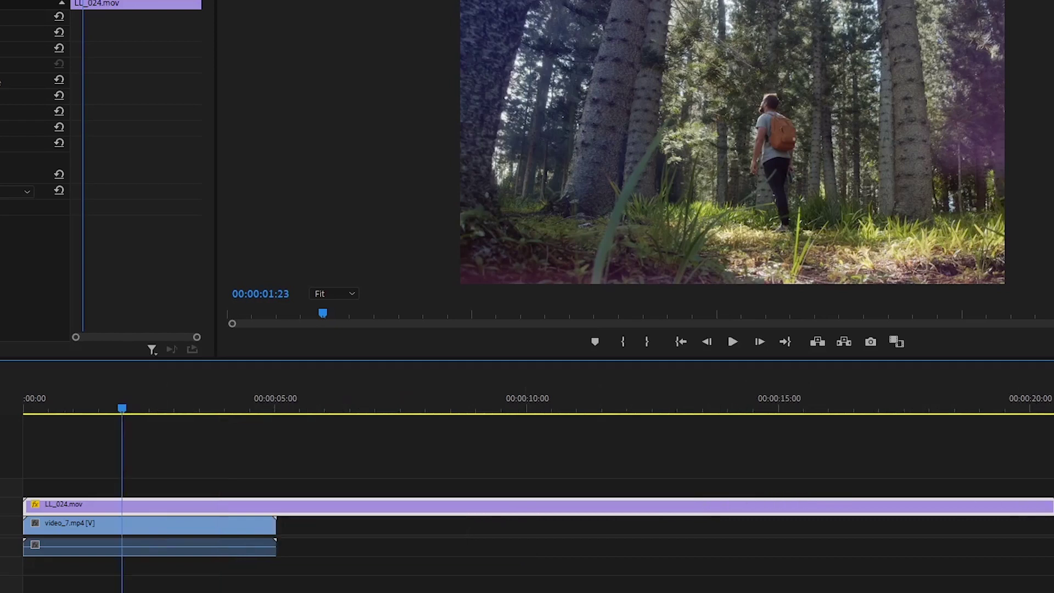
{"action": "left_click_drag", "start_coordinate": [1049, 506], "coordinate": [276, 505]}
{"action": "key", "text": "backslash"}
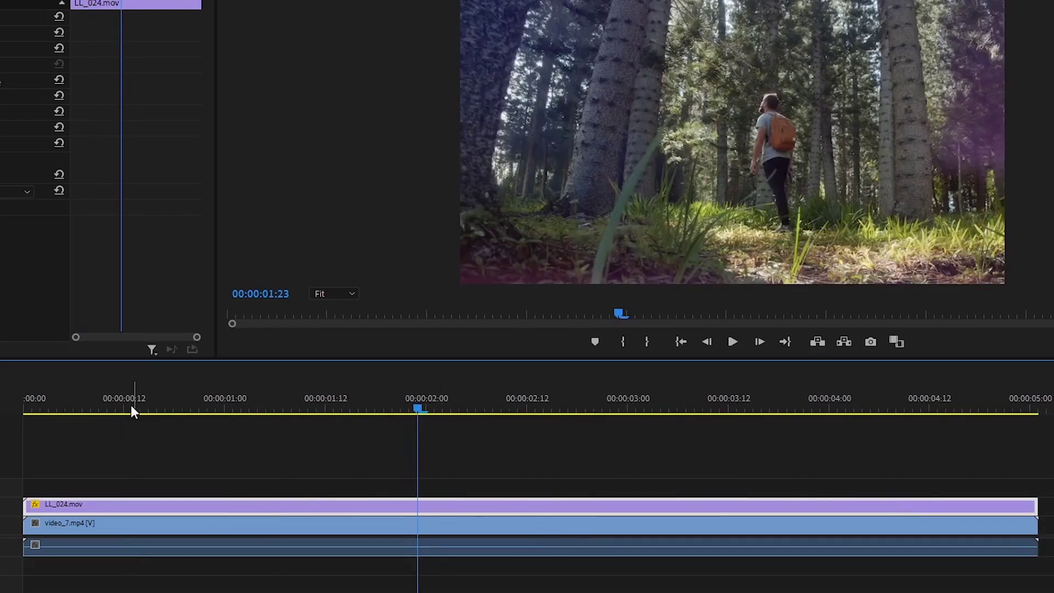
Preview the overlay up to 00:00:00:19 and lower the opacity of LL_024.mov to 99%
{"action": "left_click_drag", "start_coordinate": [66, 403], "coordinate": [182, 409]}
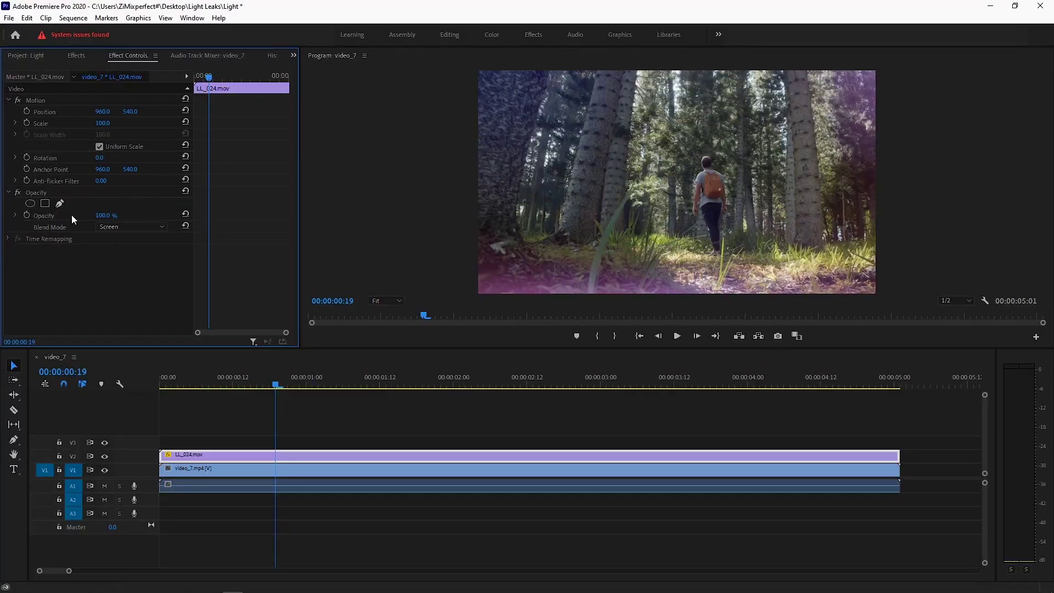
{"action": "left_click_drag", "start_coordinate": [106, 217], "coordinate": [110, 216]}
{"action": "left_click", "coordinate": [103, 215]}
{"action": "left_click", "coordinate": [133, 219]}
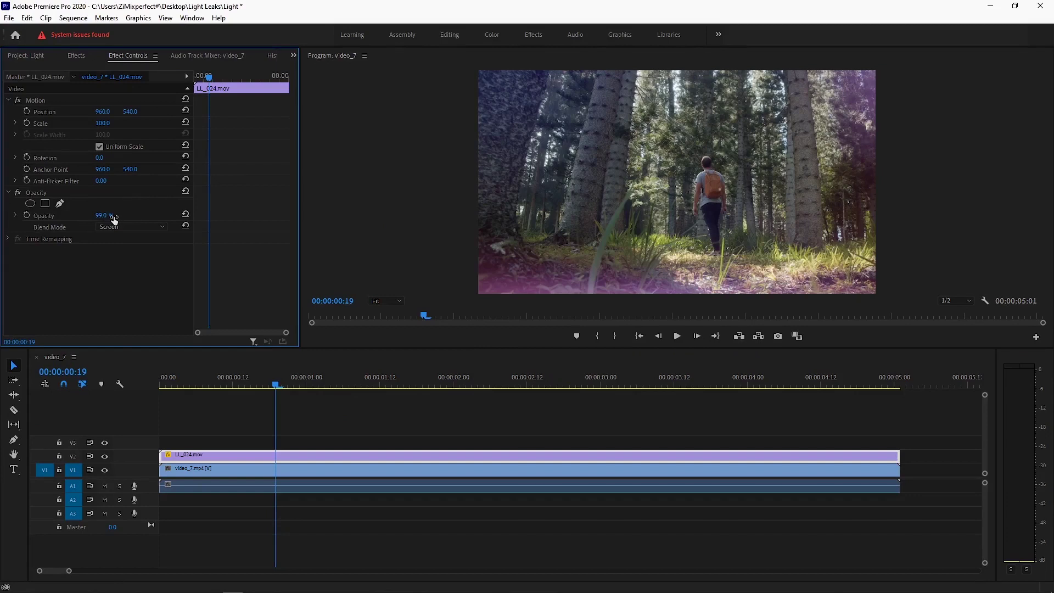